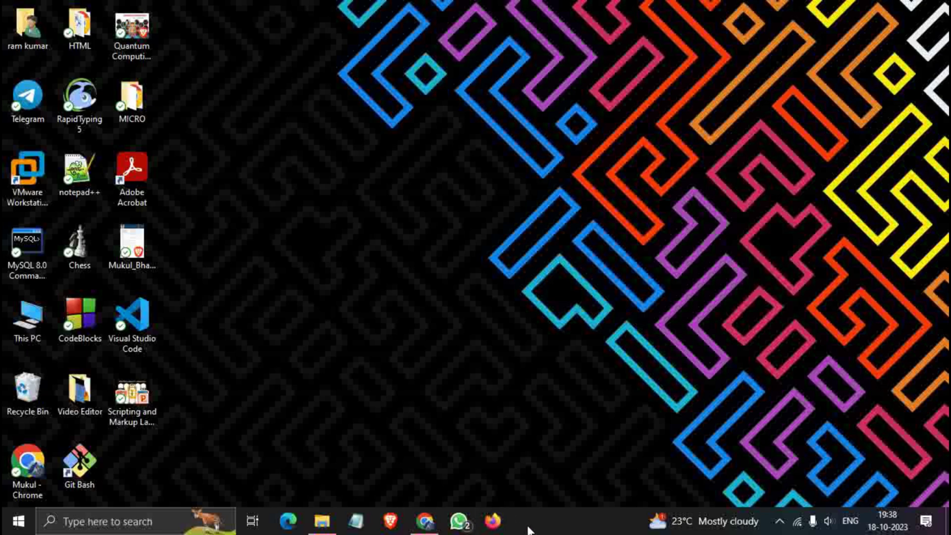
In a new Chrome tab, search Google for 'netacad', correcting a typo first.
click(425, 520)
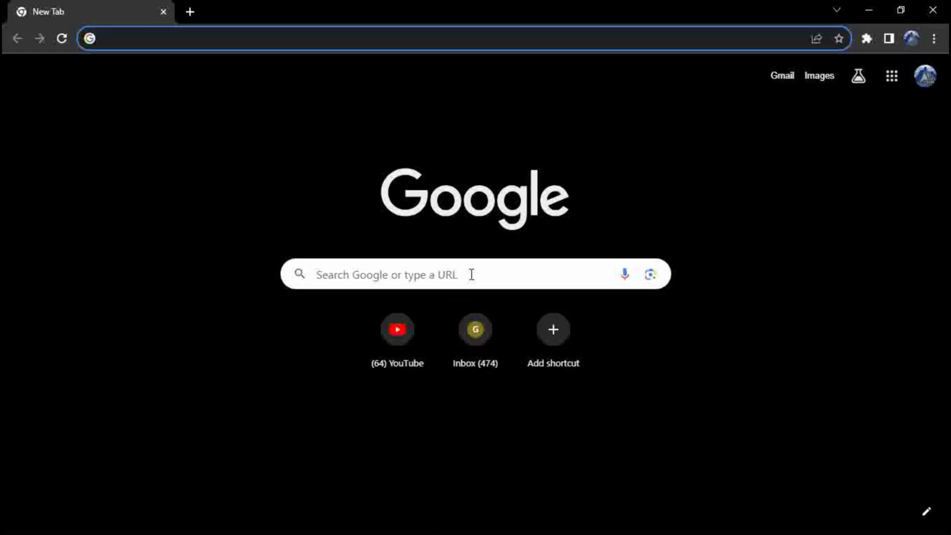
click(471, 274)
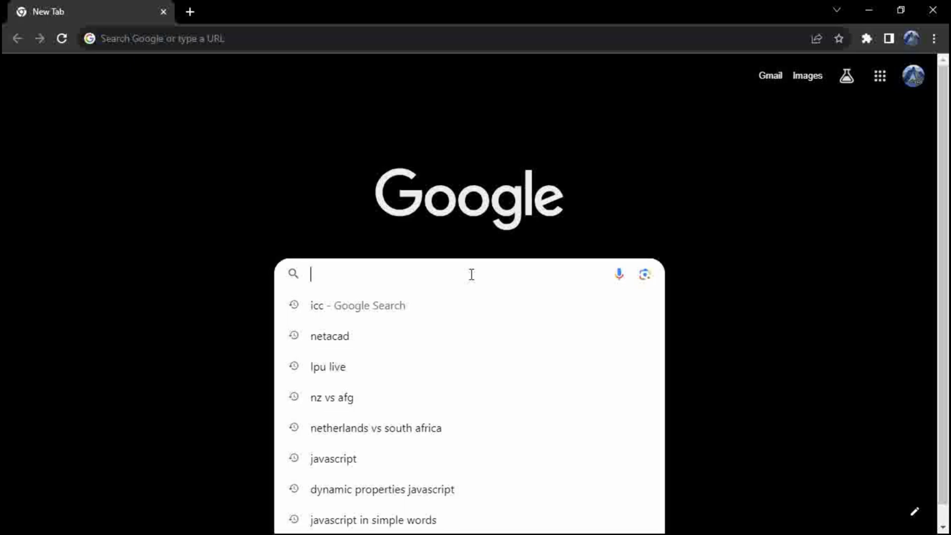
text(ne)
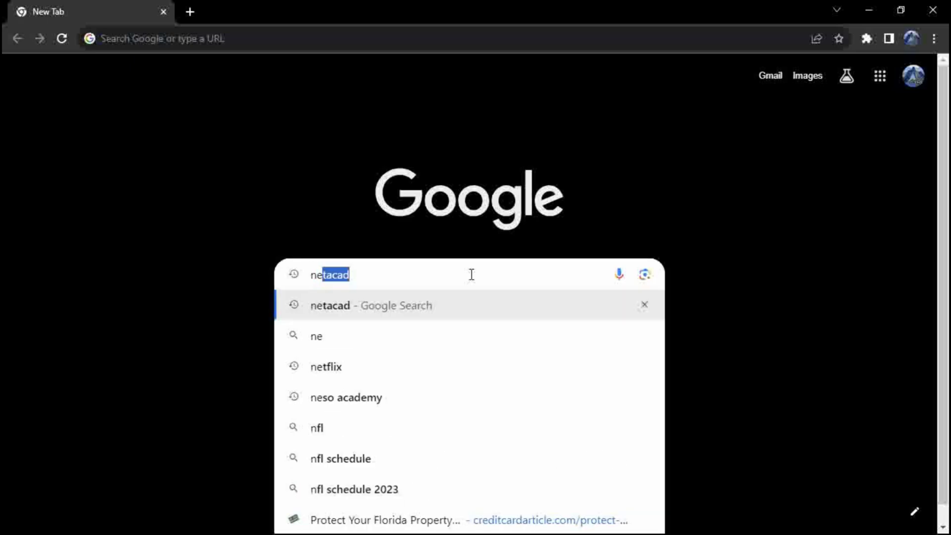
text(tavad)
key(BackSpace)
key(BackSpace)
key(BackSpace)
text(cad)
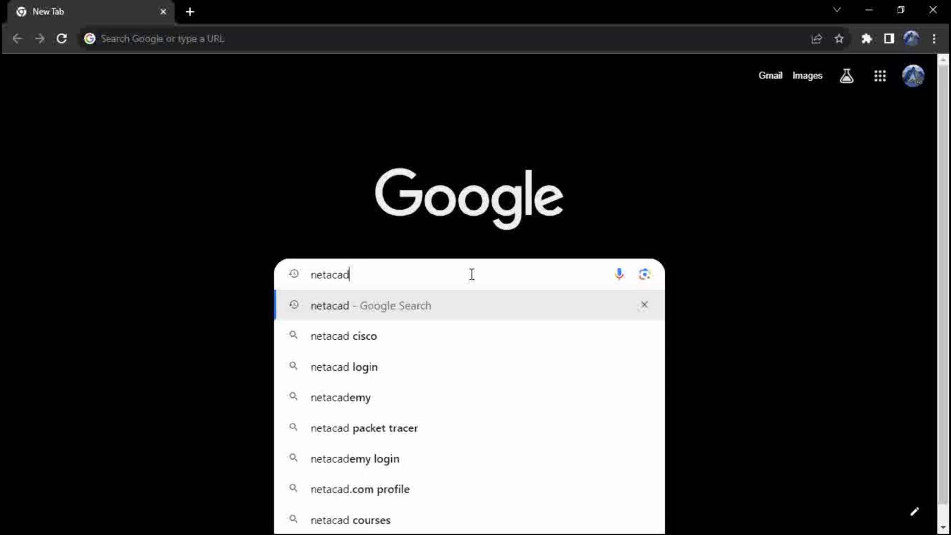
key(Return)
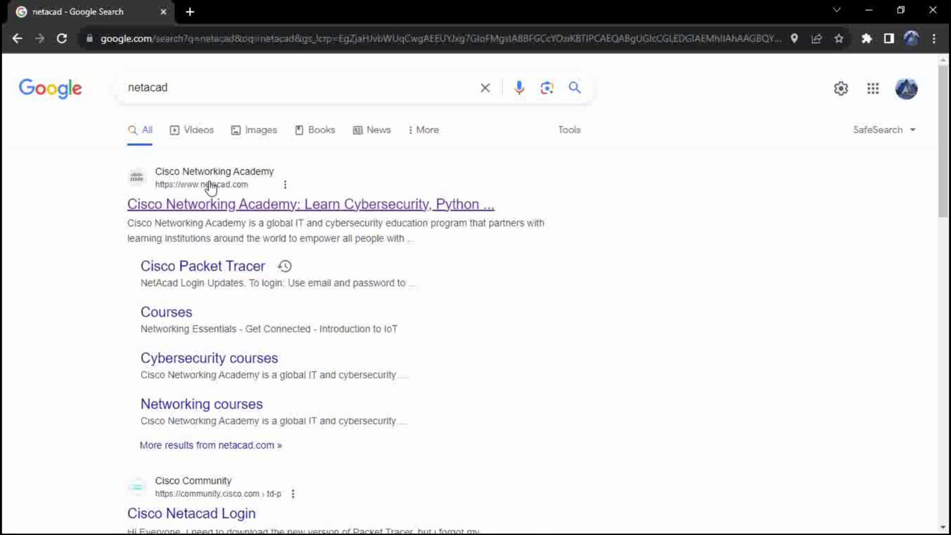
From the netacad result, go to Courses > Packet Tracer and open the first View course.
click(201, 211)
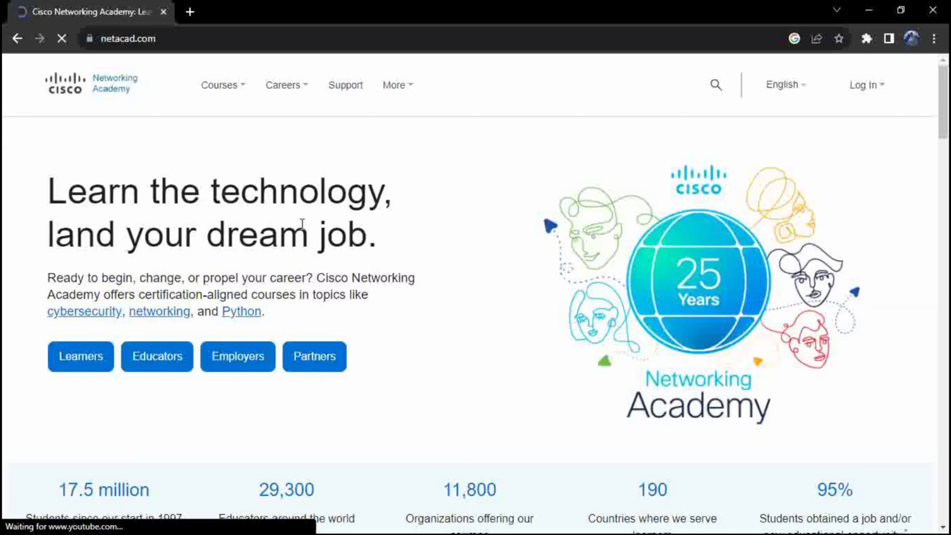
scroll(602, 414, down, 2)
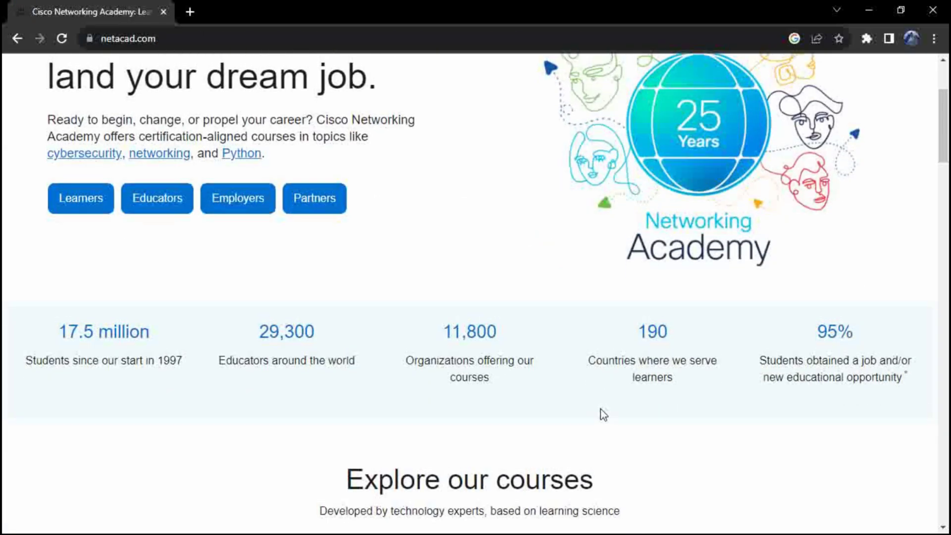
scroll(602, 414, up, 3)
mouse_move(221, 84)
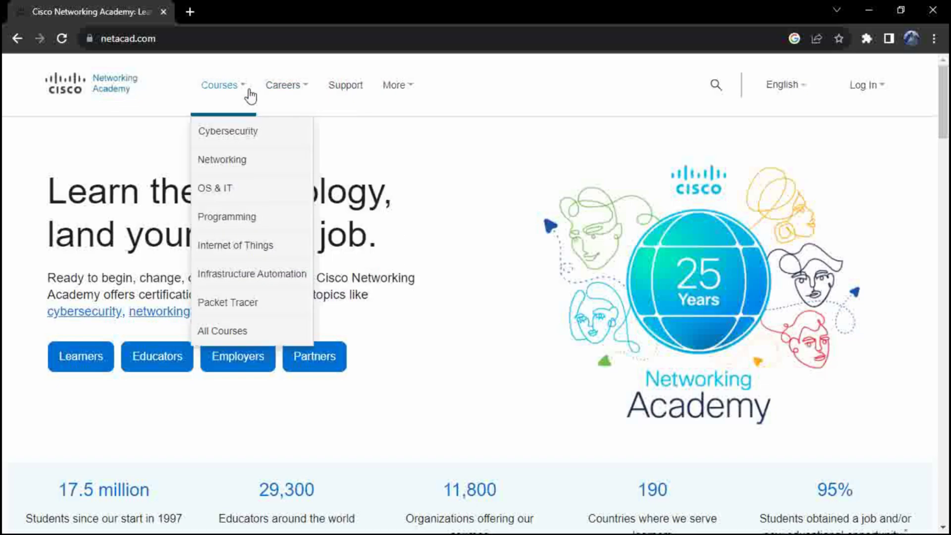
click(224, 302)
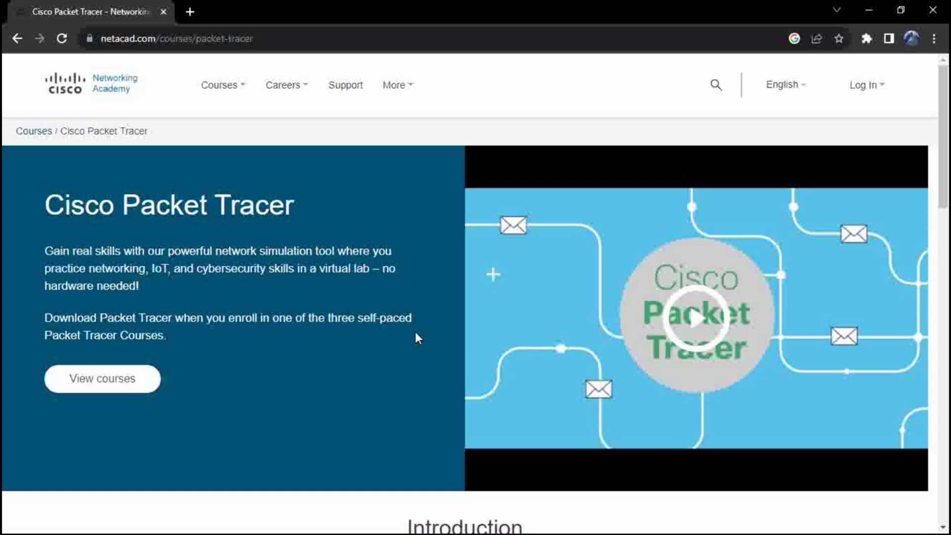
scroll(415, 337, down, 3)
scroll(422, 311, down, 2)
scroll(423, 311, down, 2)
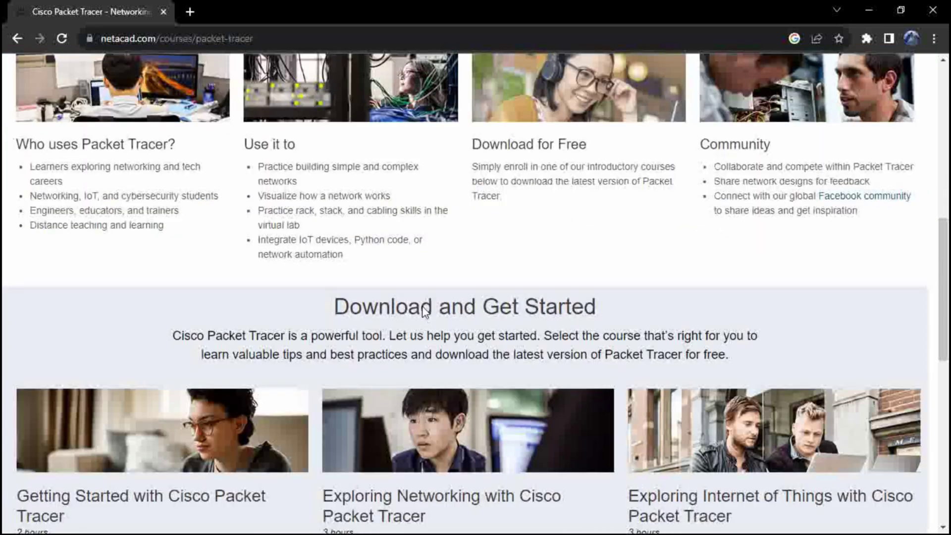
scroll(423, 311, down, 3)
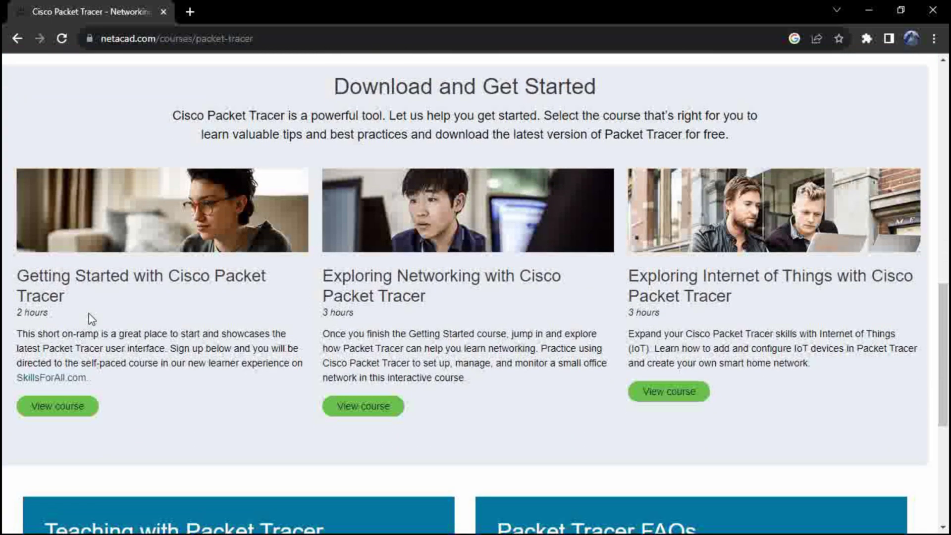
click(52, 411)
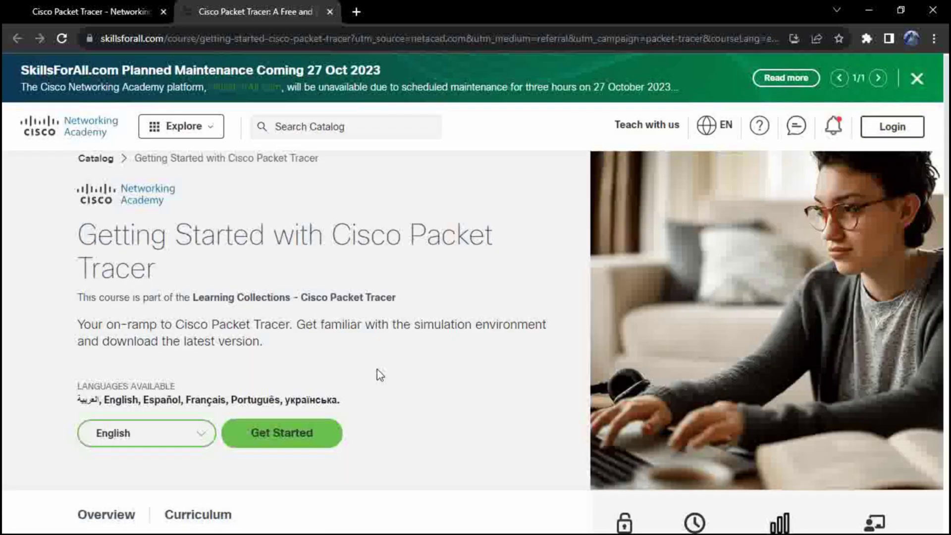
Start the course and log in to Skills for All with Continue with Google and an account.
click(288, 432)
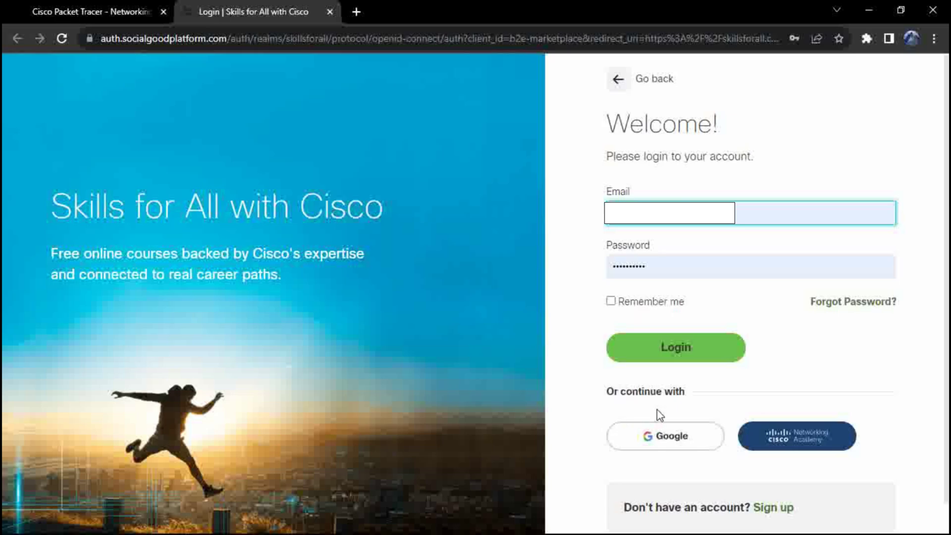
click(654, 444)
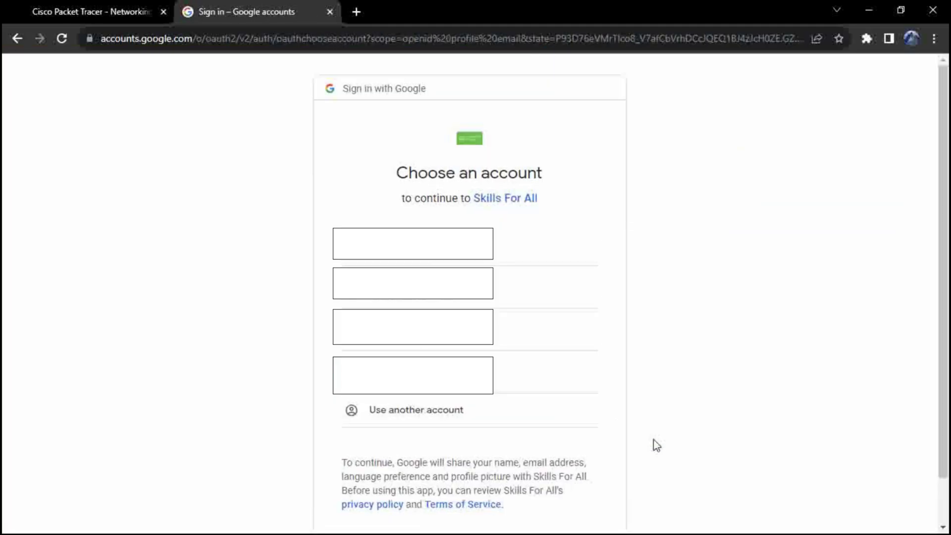
click(520, 328)
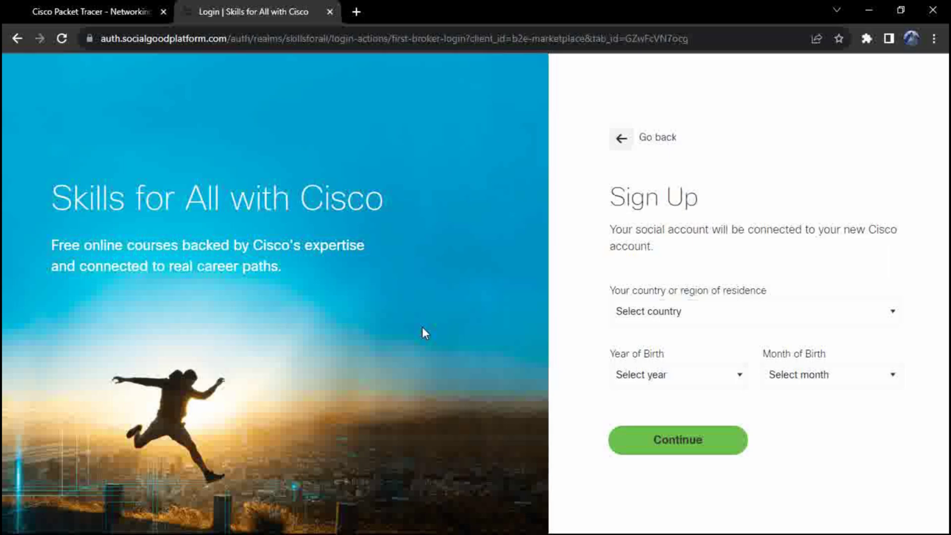
Enter country India, birth year 2004 and birth month October, then continue.
click(879, 320)
scroll(703, 181, down, 5)
scroll(703, 181, down, 4)
scroll(705, 184, down, 3)
scroll(703, 183, down, 1)
scroll(701, 181, down, 4)
scroll(701, 180, down, 2)
scroll(680, 128, up, 1)
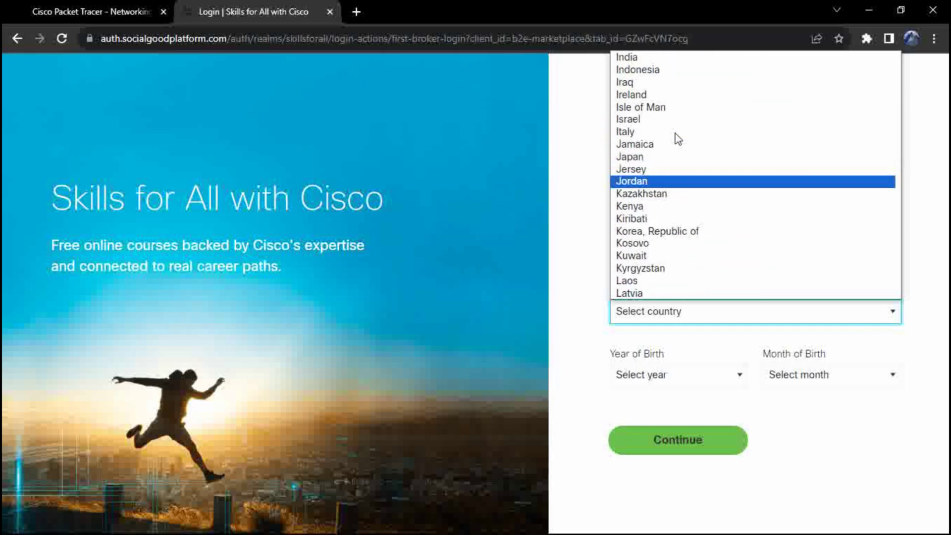
click(628, 60)
click(715, 377)
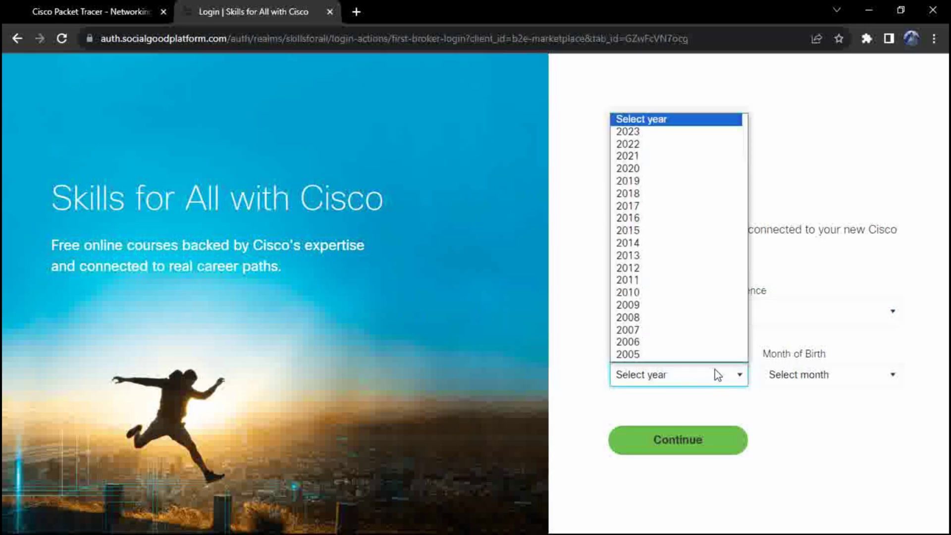
scroll(694, 333, down, 3)
click(637, 256)
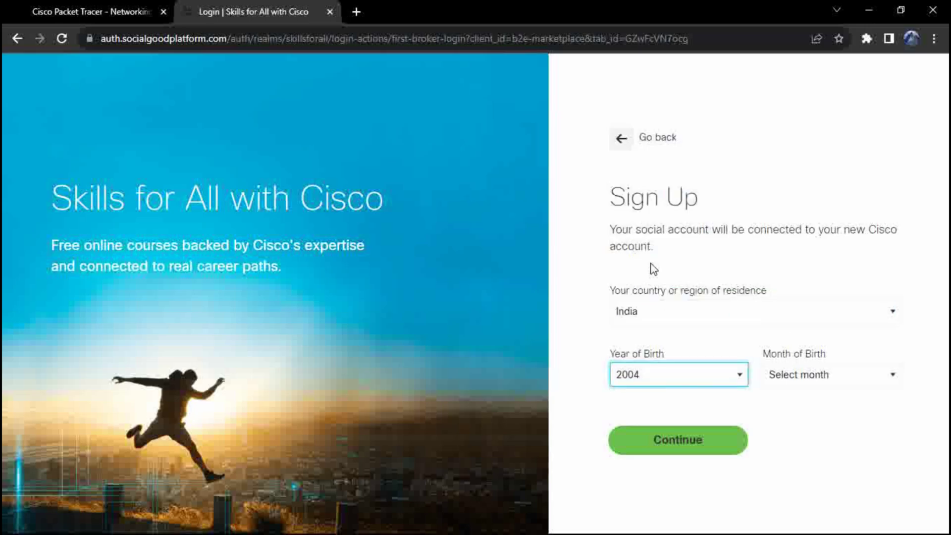
click(891, 376)
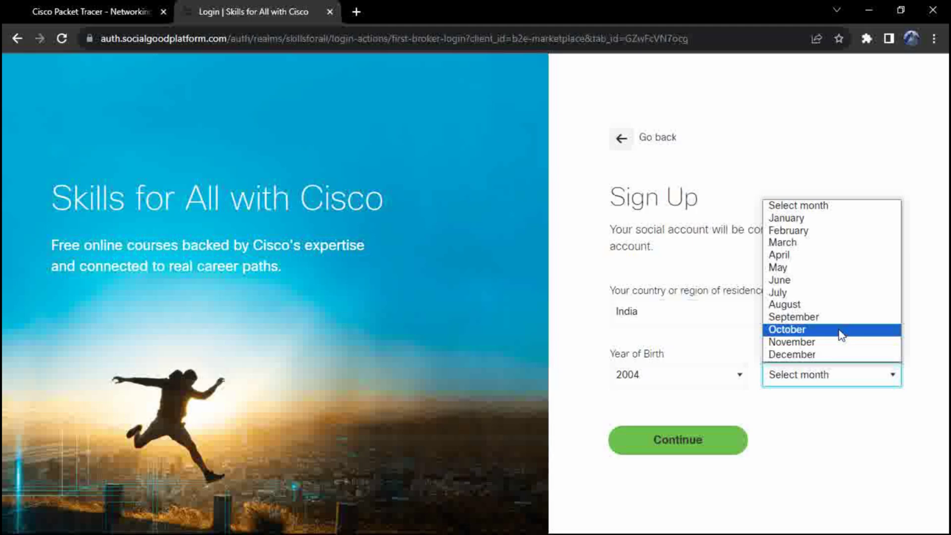
click(799, 332)
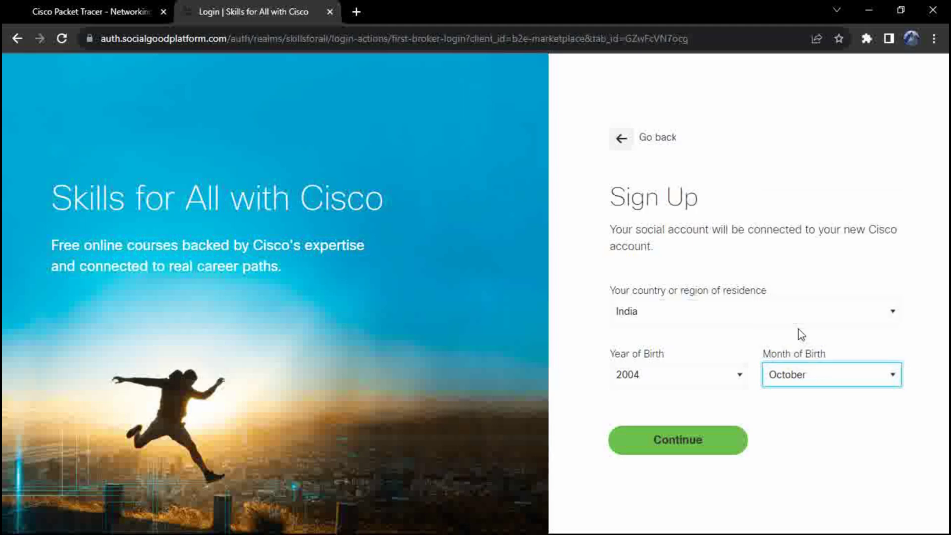
click(666, 442)
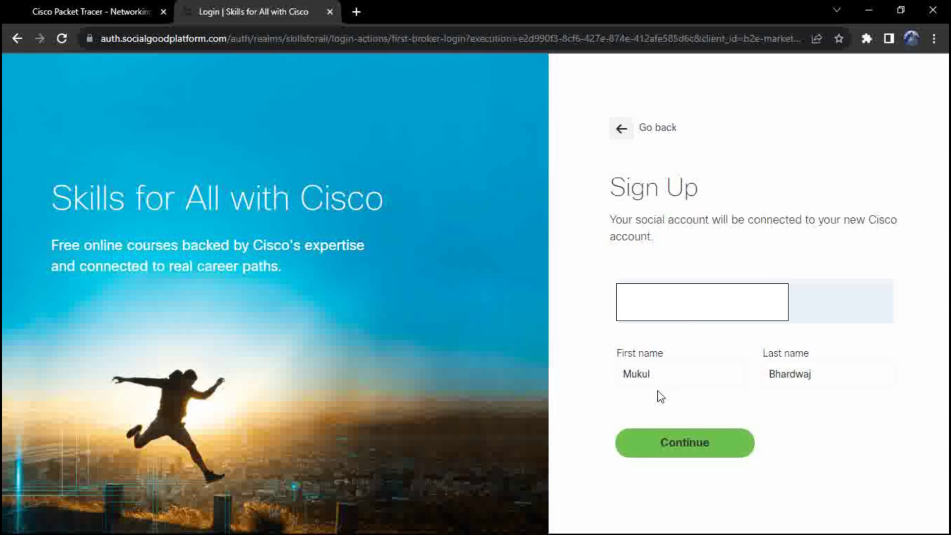
Confirm the first and last name fields and submit the sign-up.
click(659, 374)
click(821, 375)
click(670, 443)
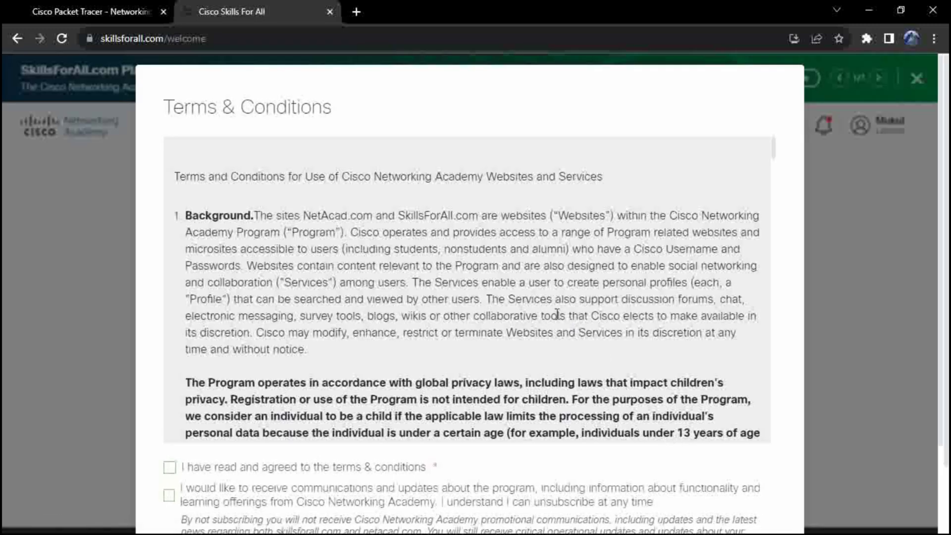
scroll(556, 314, down, 2)
scroll(556, 314, down, 5)
scroll(556, 314, down, 3)
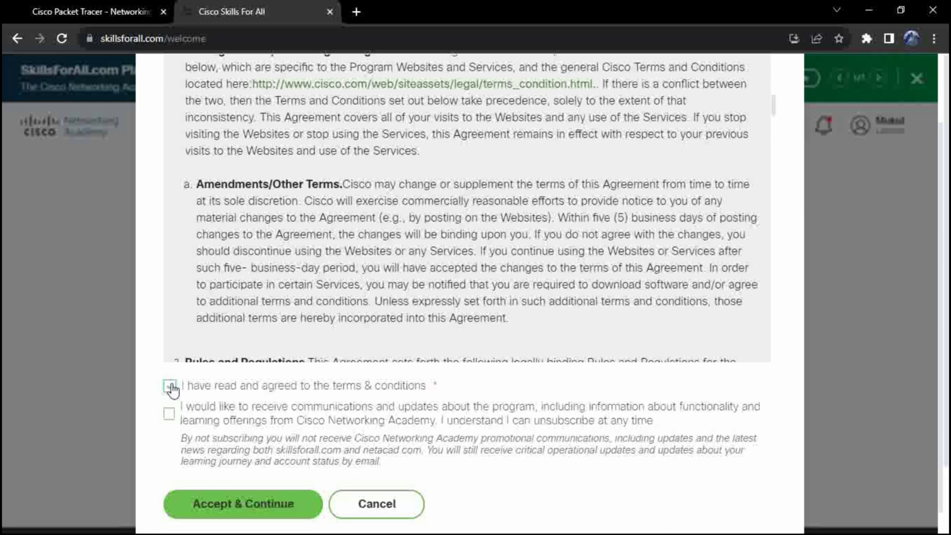
Tick the program communications checkbox and accept the Skills for All terms.
click(170, 414)
click(230, 502)
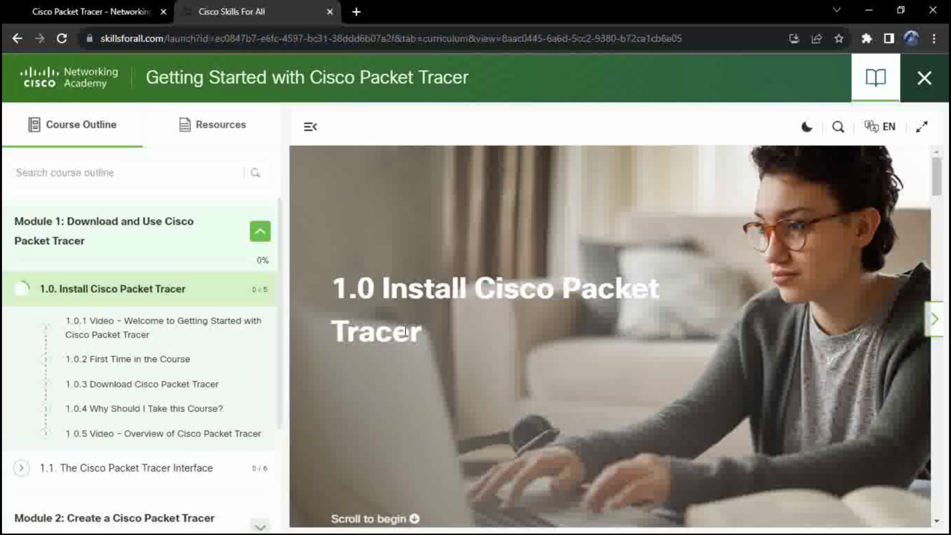
scroll(404, 332, down, 5)
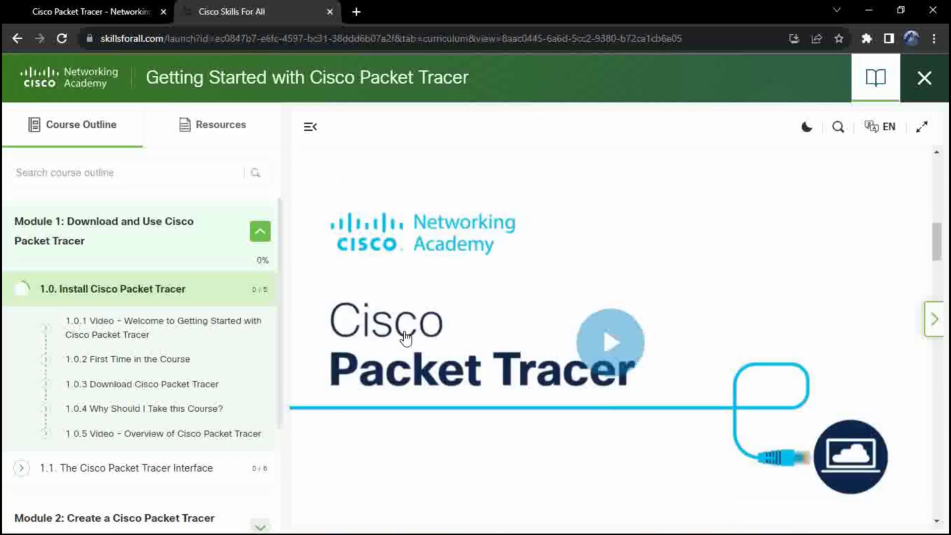
scroll(404, 336, down, 3)
scroll(404, 336, down, 3)
scroll(405, 336, down, 3)
scroll(405, 336, down, 3)
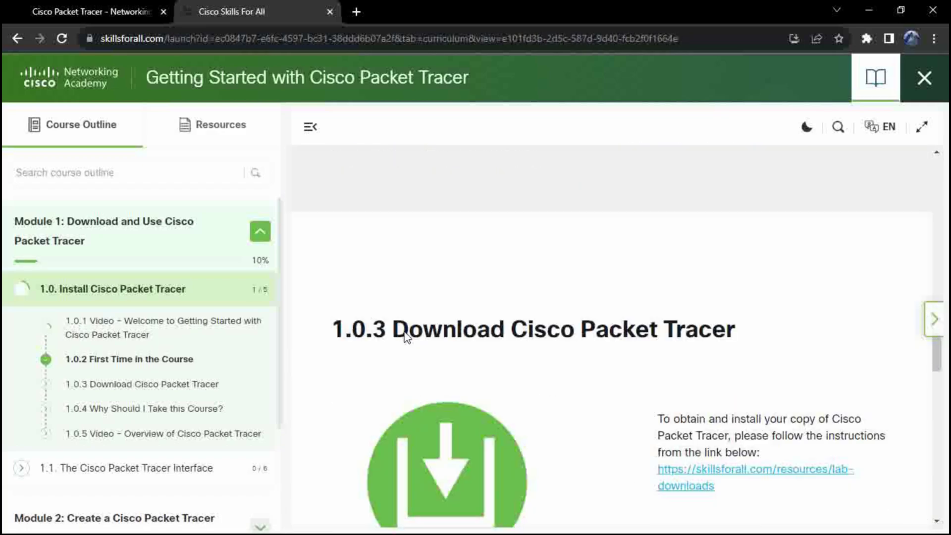
scroll(404, 336, down, 2)
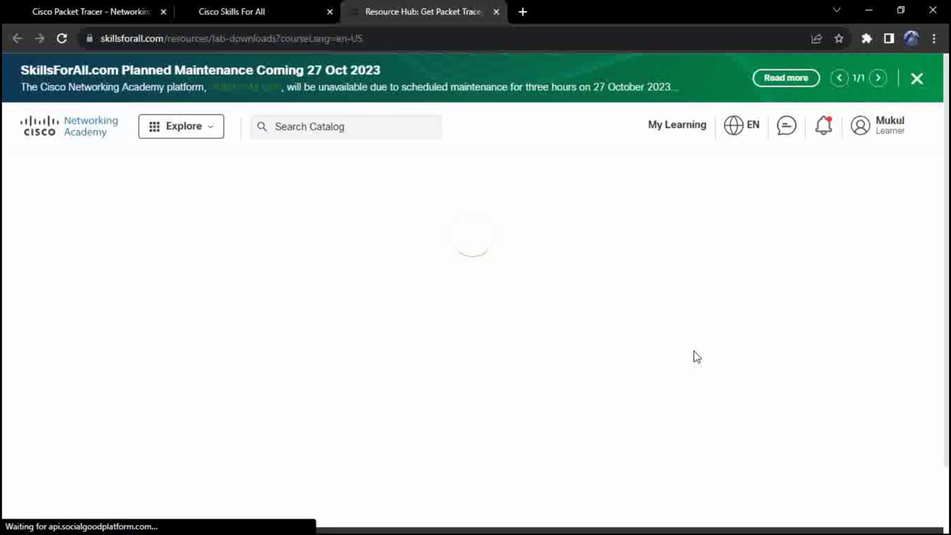
scroll(696, 356, down, 4)
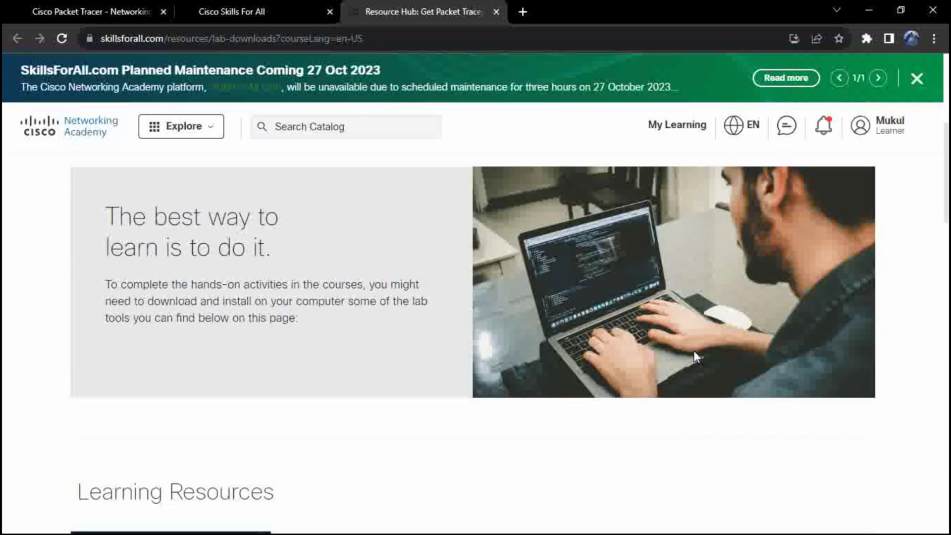
scroll(693, 356, down, 4)
scroll(692, 357, down, 3)
scroll(696, 356, up, 2)
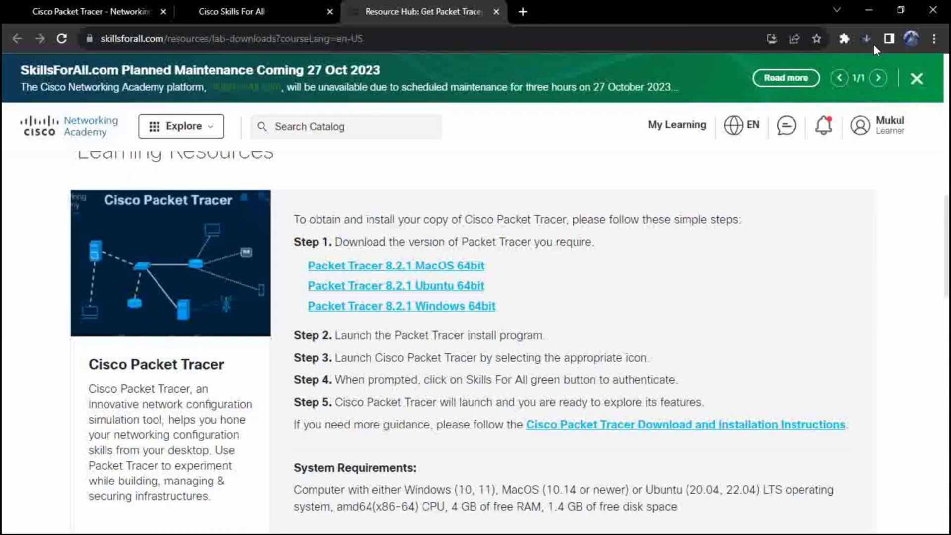
Show Chrome's recent downloads list containing the Packet Tracer 8.2.1 installer.
click(866, 38)
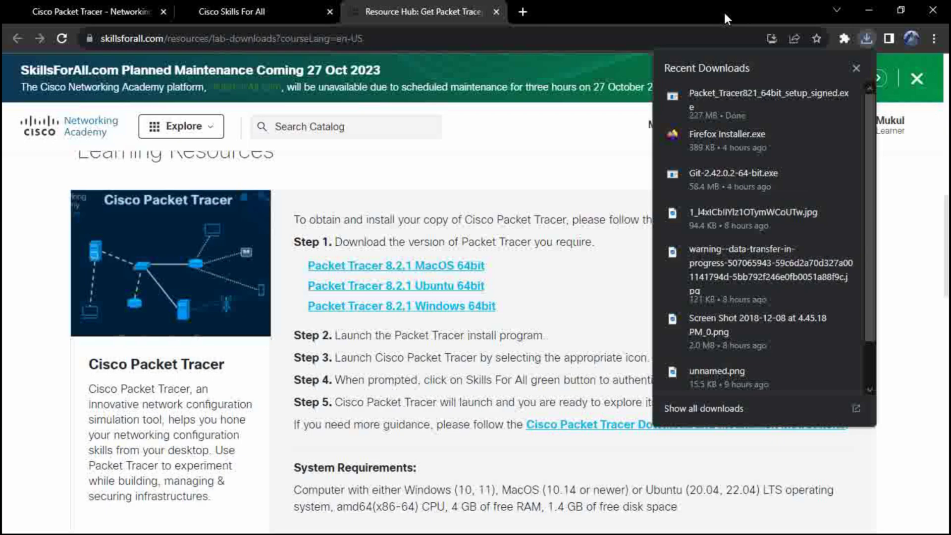
Run the downloaded Packet Tracer setup file and accept the license agreement.
click(736, 90)
key(super+d)
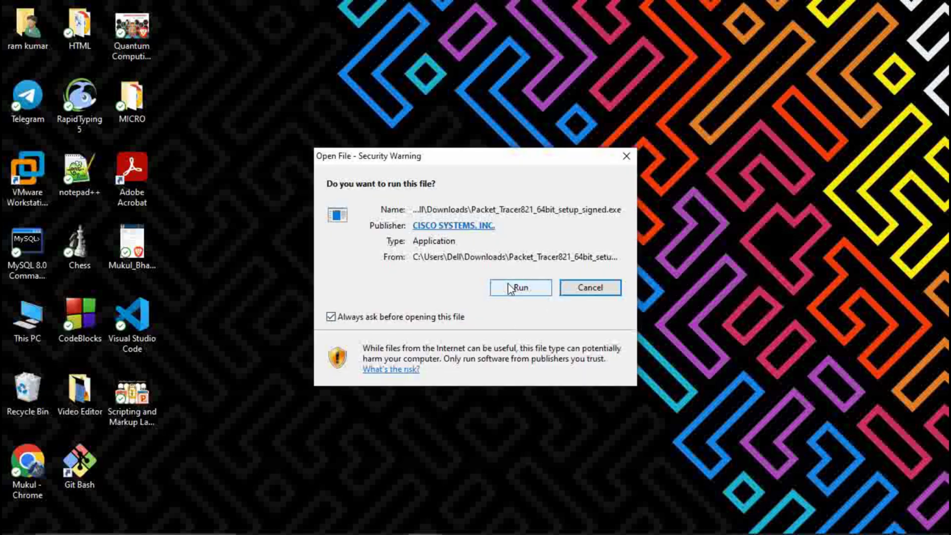
click(518, 288)
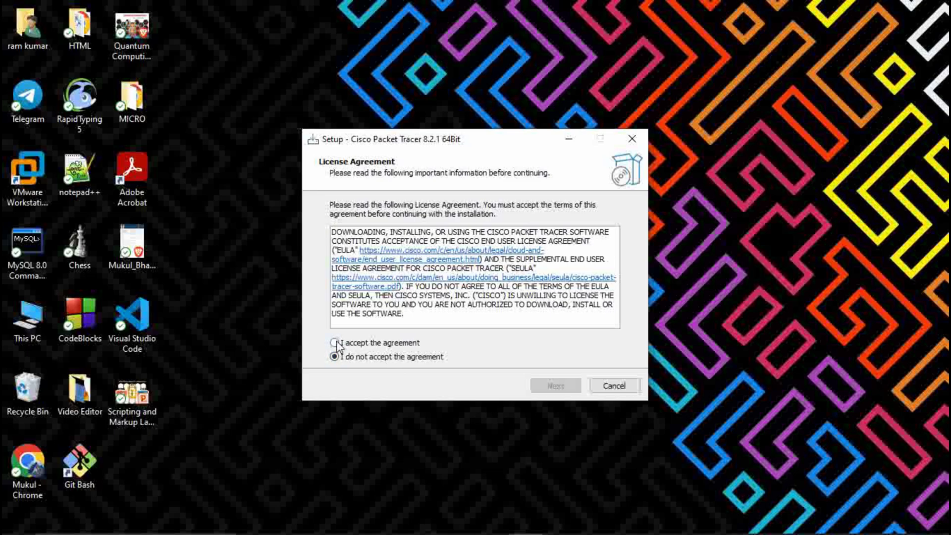
click(335, 344)
click(550, 387)
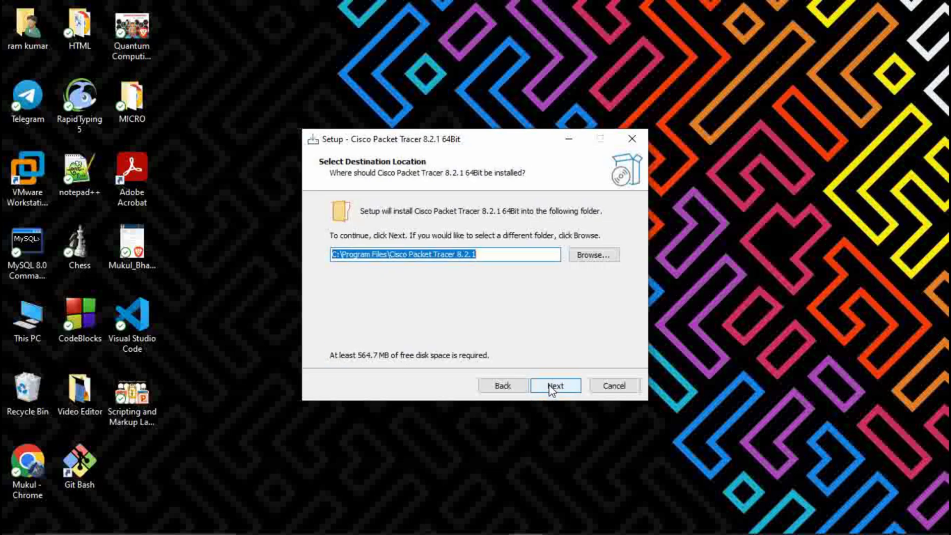
Install to drive F, keeping the default Start Menu folder and desktop shortcut.
click(591, 259)
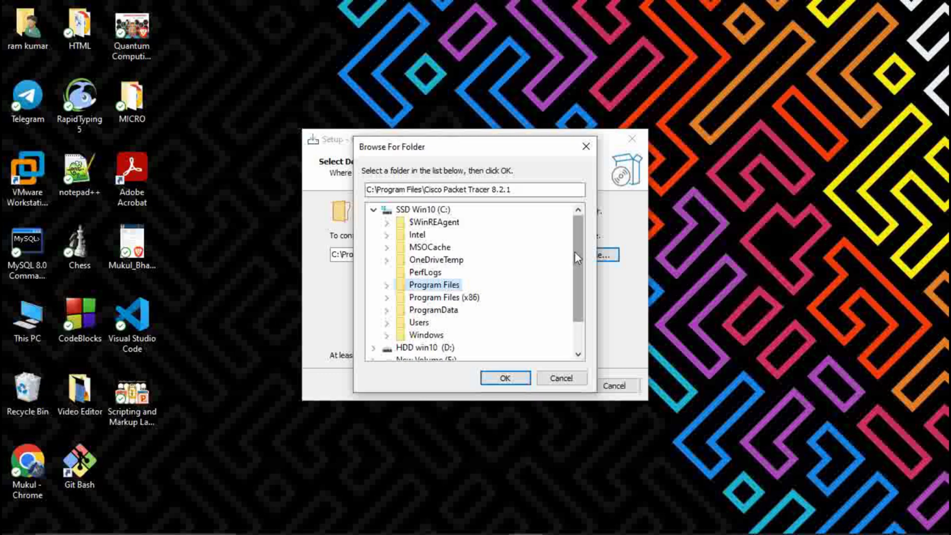
drag(575, 252, 576, 296)
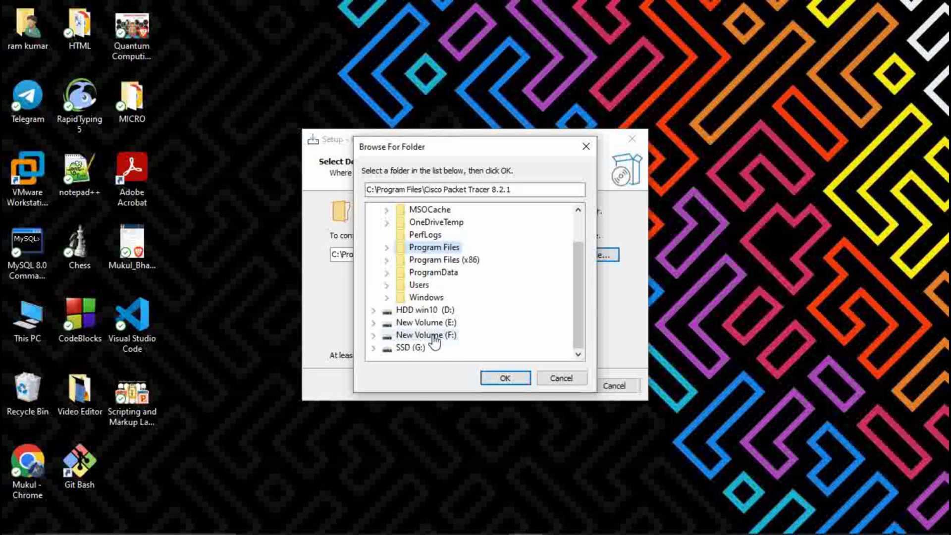
click(433, 336)
click(508, 380)
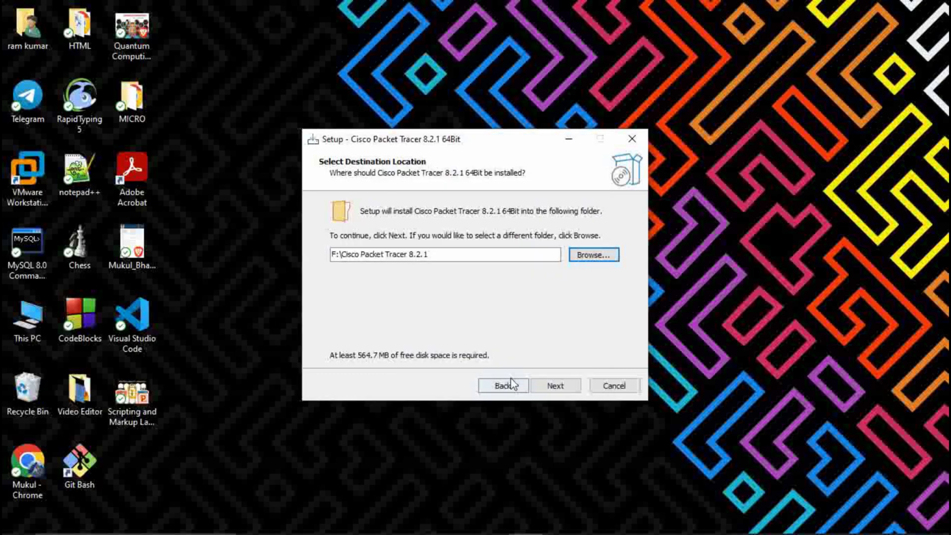
click(549, 391)
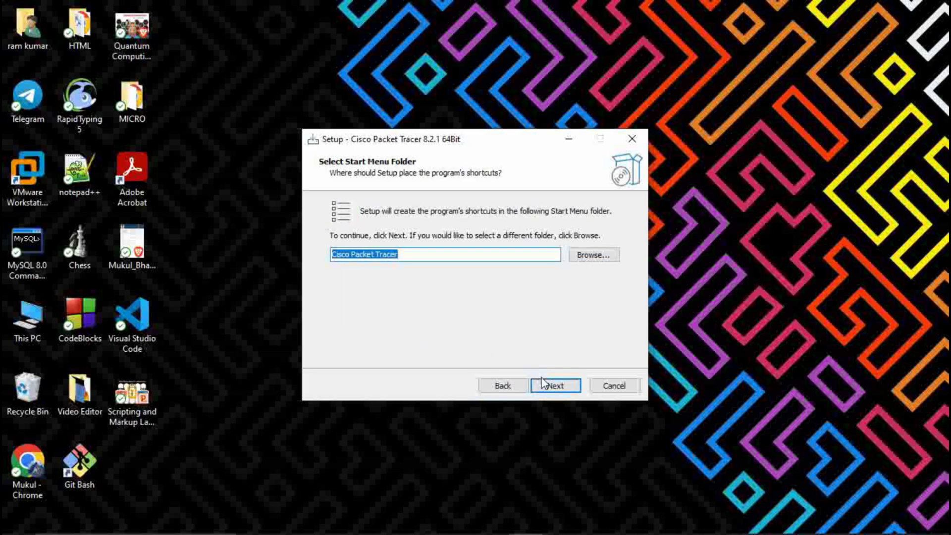
click(545, 390)
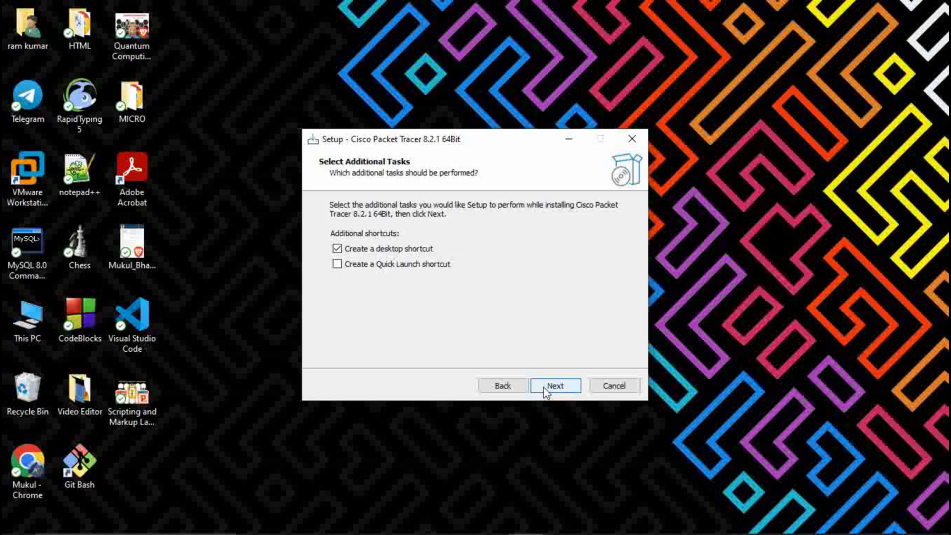
click(546, 393)
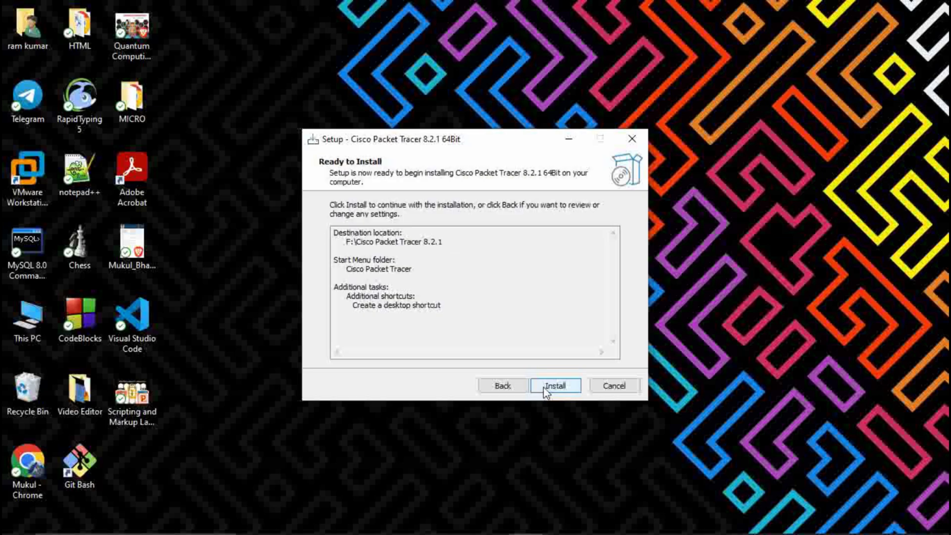
click(546, 392)
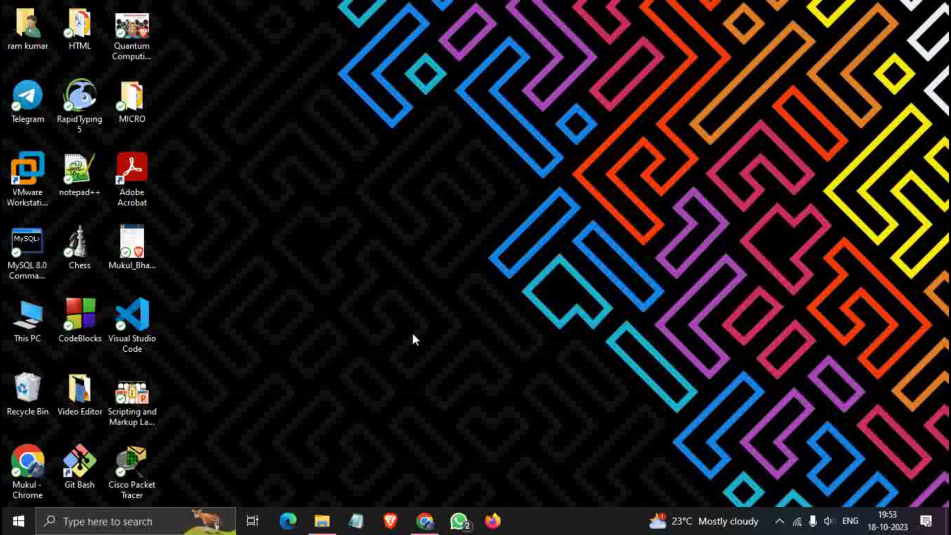
Launch Packet Tracer from its desktop icon, enable Keep me logged in, and choose Skills For All.
double_click(133, 446)
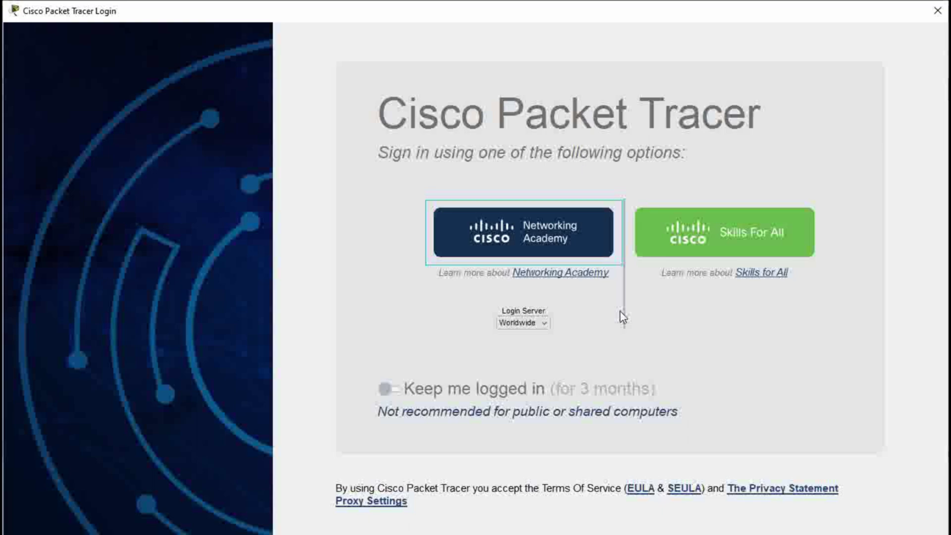
click(385, 389)
click(397, 390)
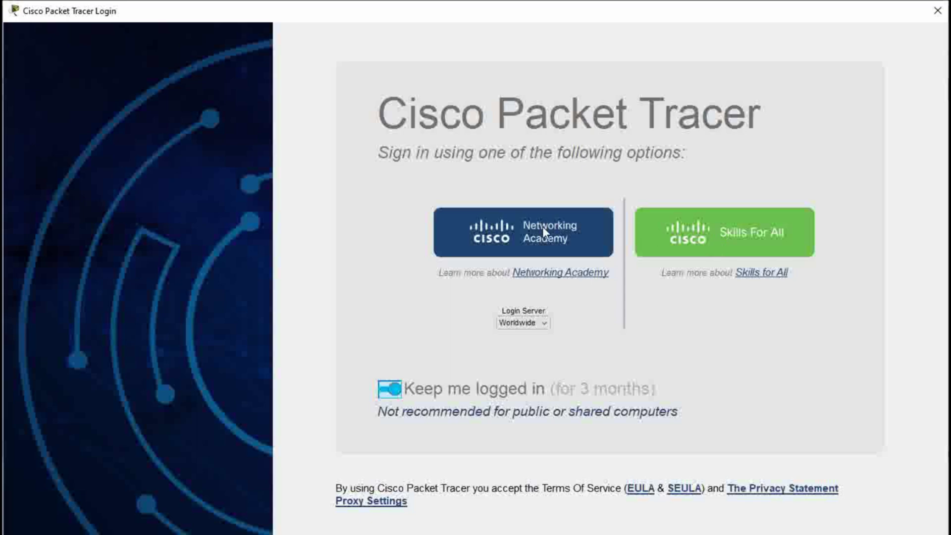
click(664, 240)
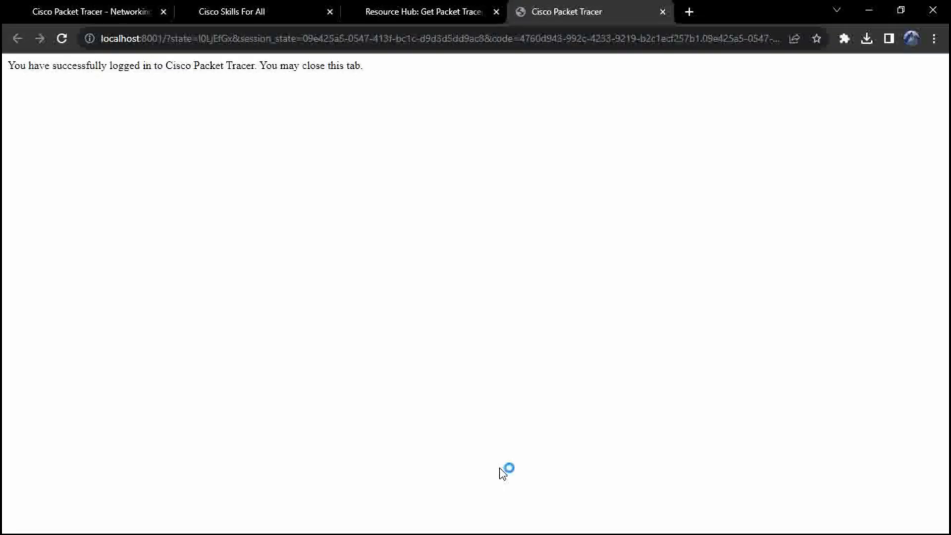
Minimize Chrome's login confirmation window to bring Packet Tracer to the front.
click(854, 8)
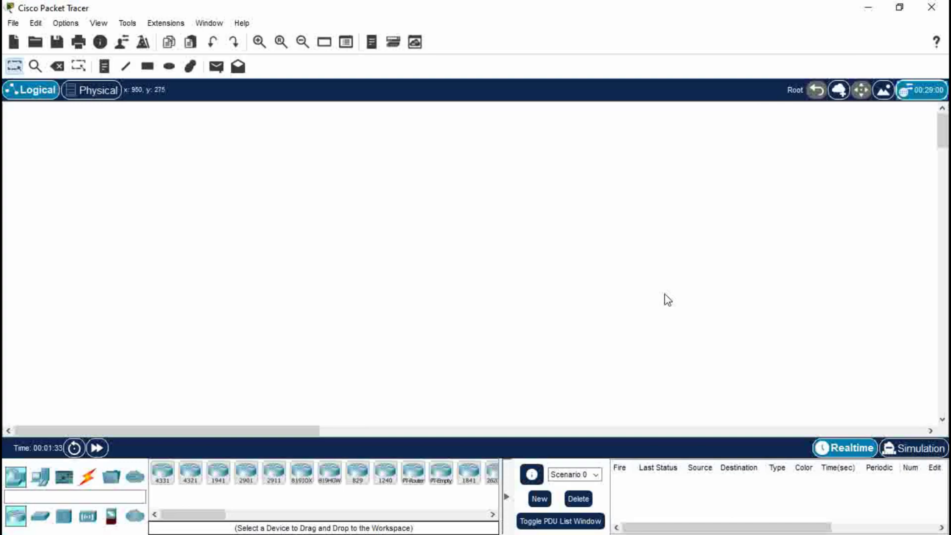